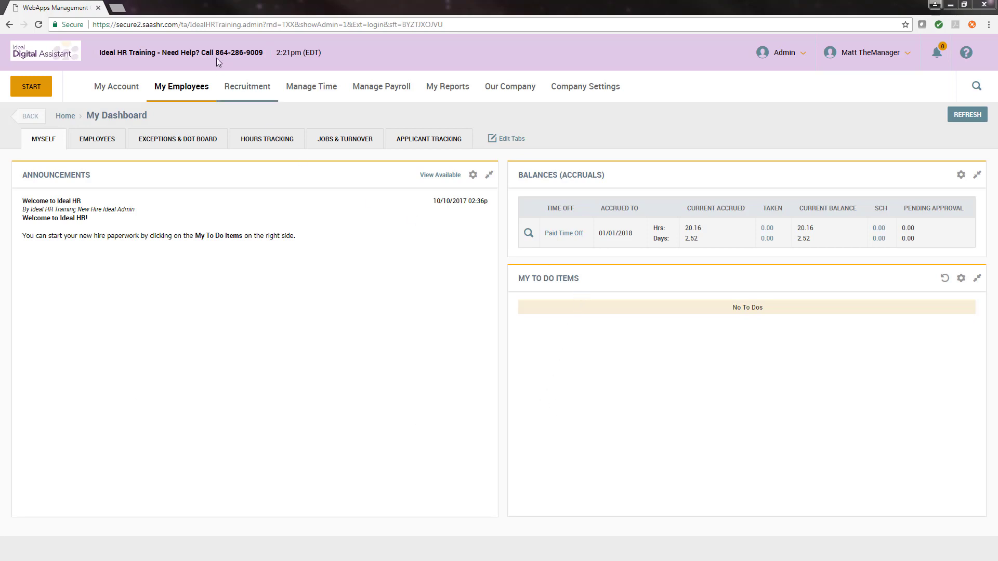
Open a new Change Employee Job Information request from the employee actions
left_click(180, 89)
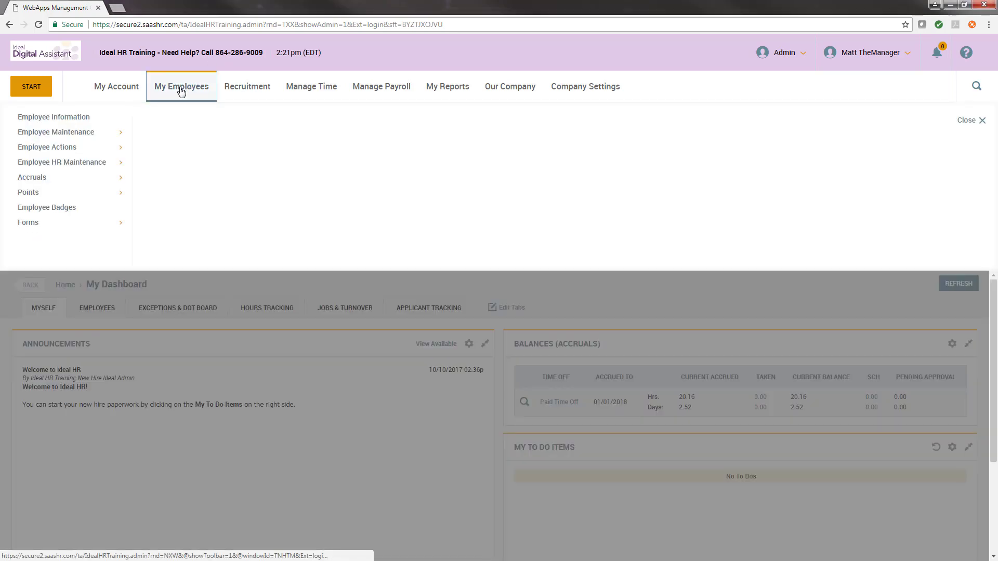
left_click(74, 149)
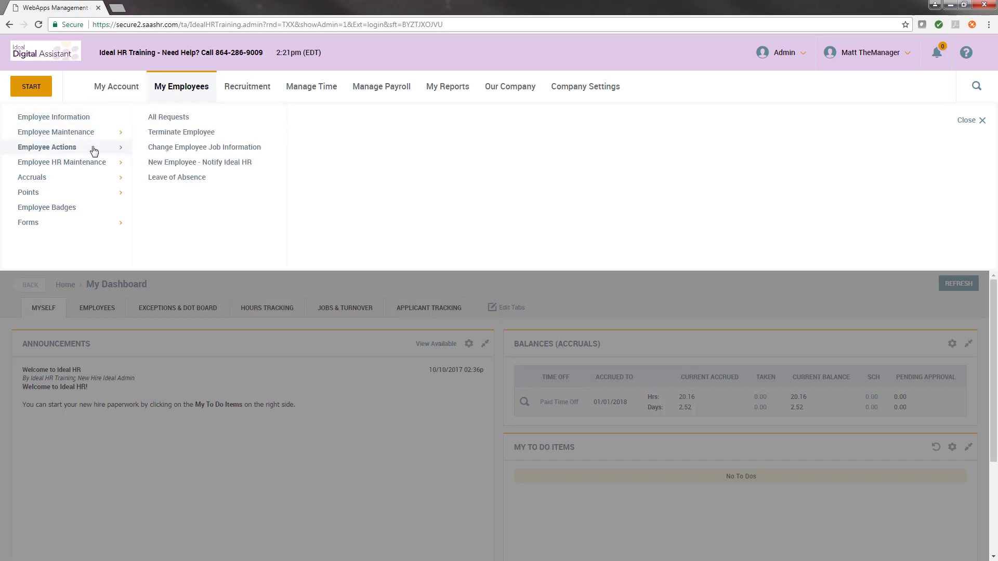
left_click(214, 150)
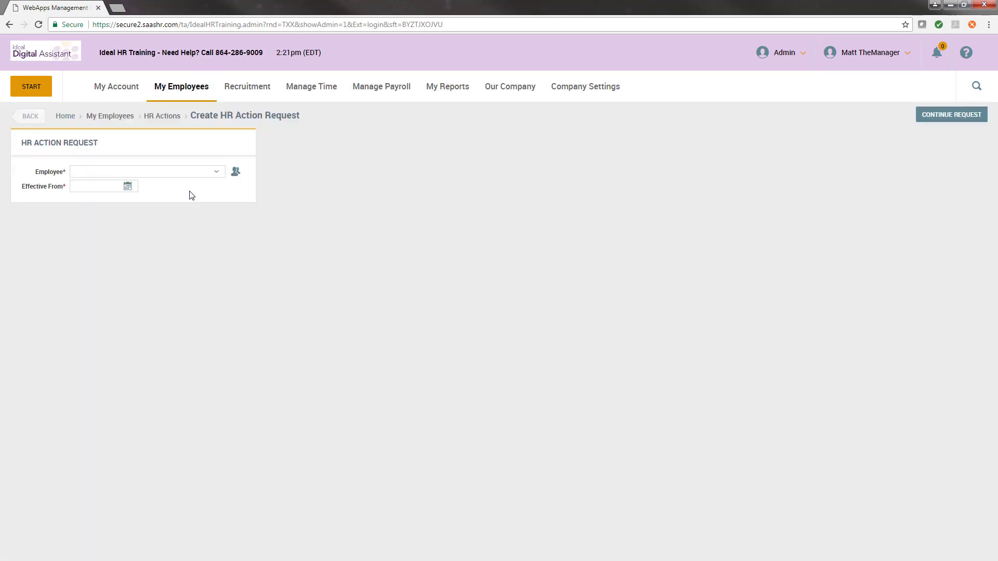
Look up and select the regular non-admin, non-manager employee, set the effective date to 10/18/2017, and continue the request
left_click(235, 173)
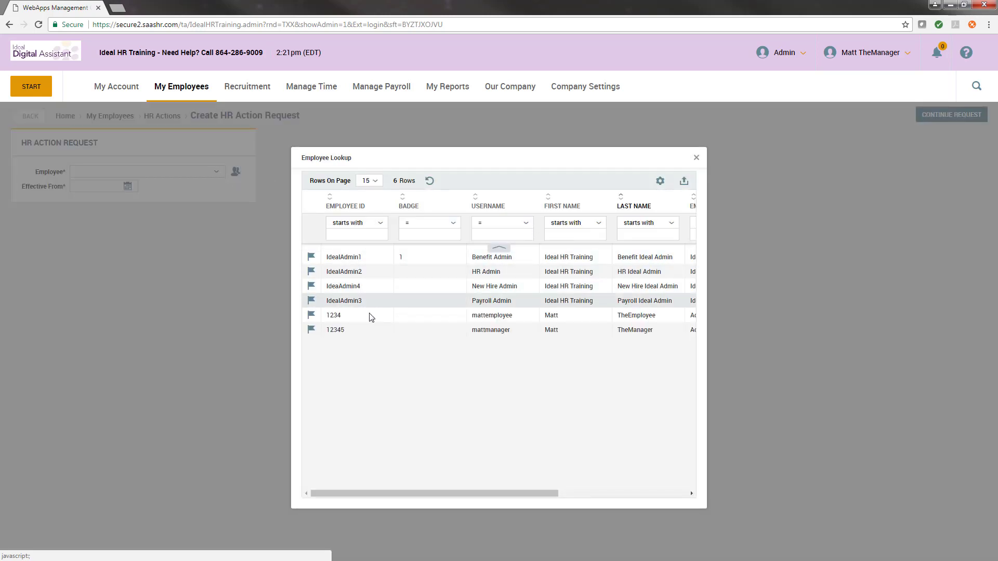
left_click(311, 316)
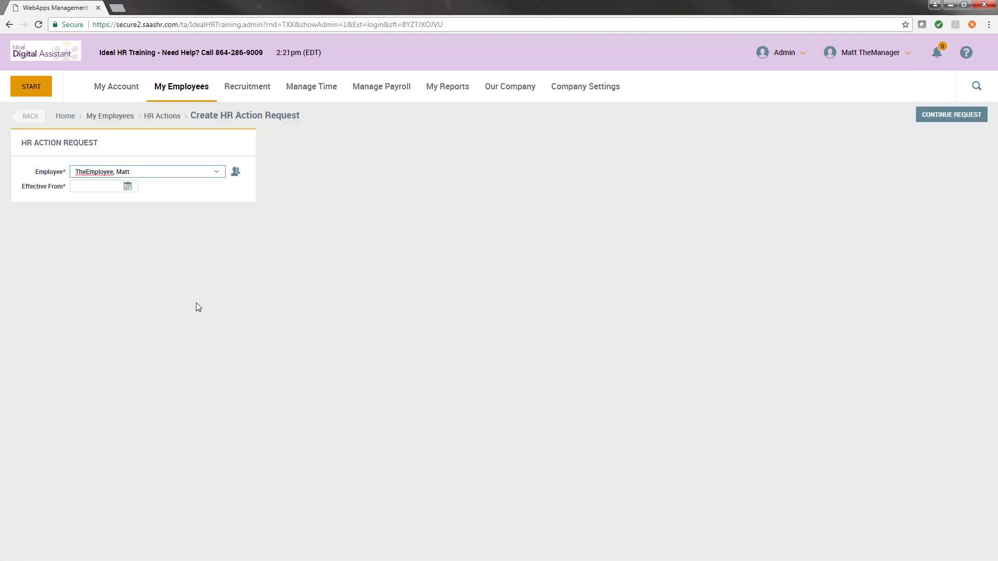
left_click(132, 189)
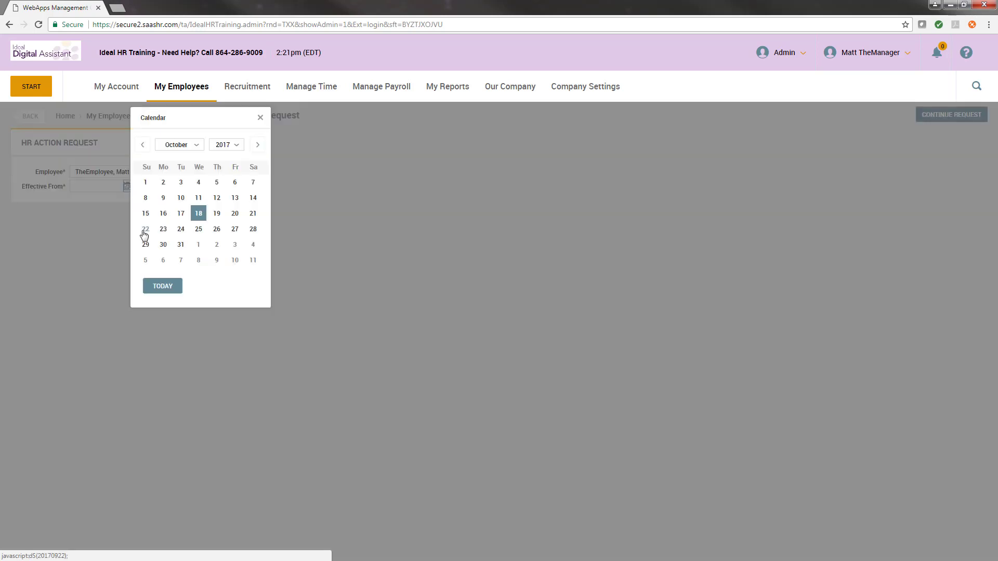
left_click(199, 214)
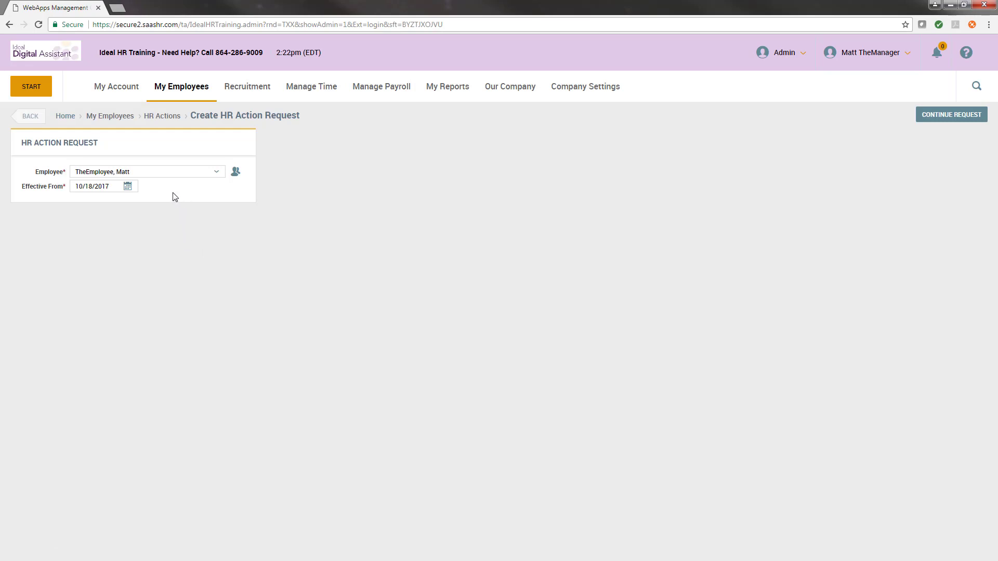
left_click(955, 120)
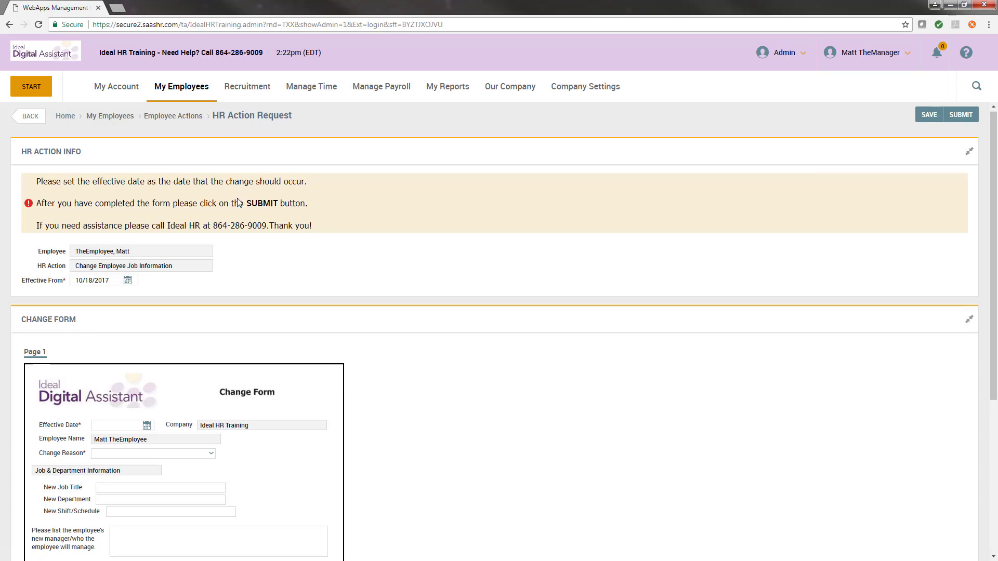
Set the change form's effective date to 10/18/2017 and its change reason to Job Re-Evaluation
scroll(237, 200, "down", 3)
scroll(237, 200, "down", 1)
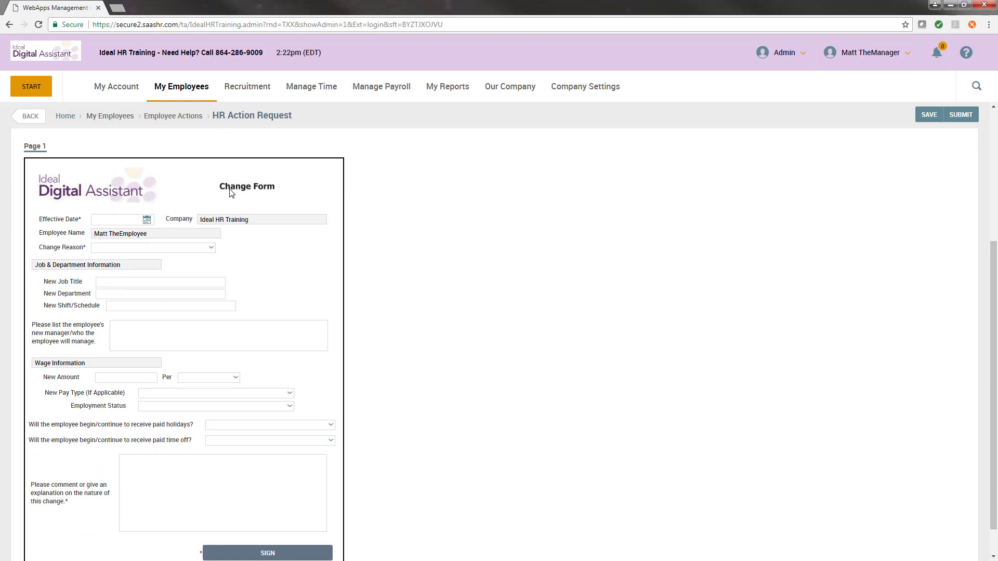
scroll(230, 192, "up", 1)
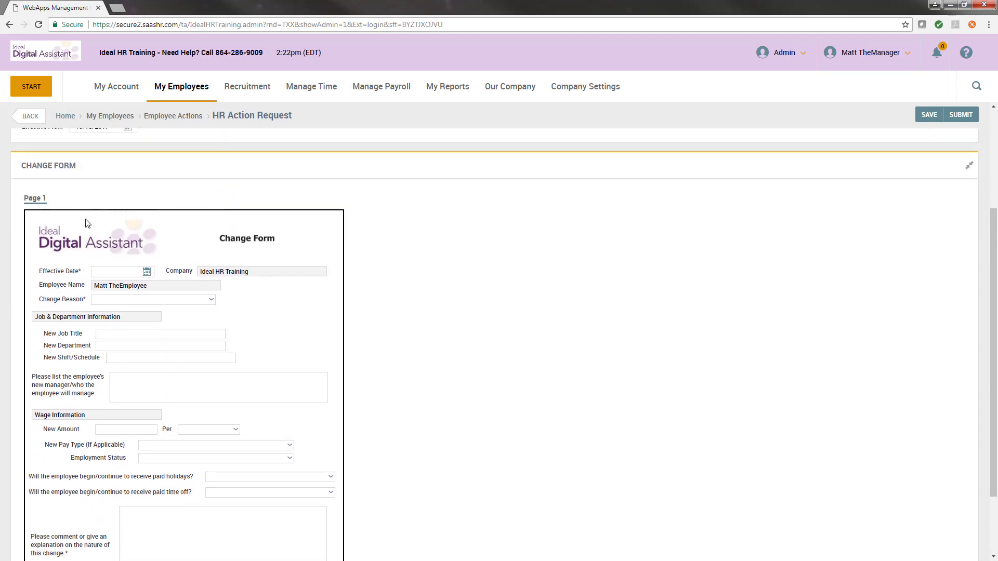
left_click(146, 272)
left_click(214, 214)
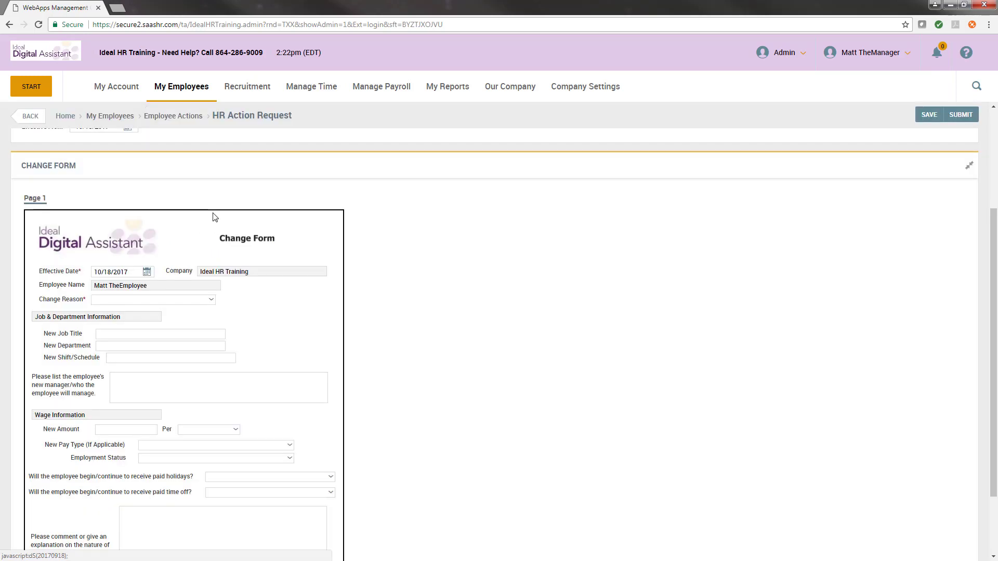
left_click(146, 299)
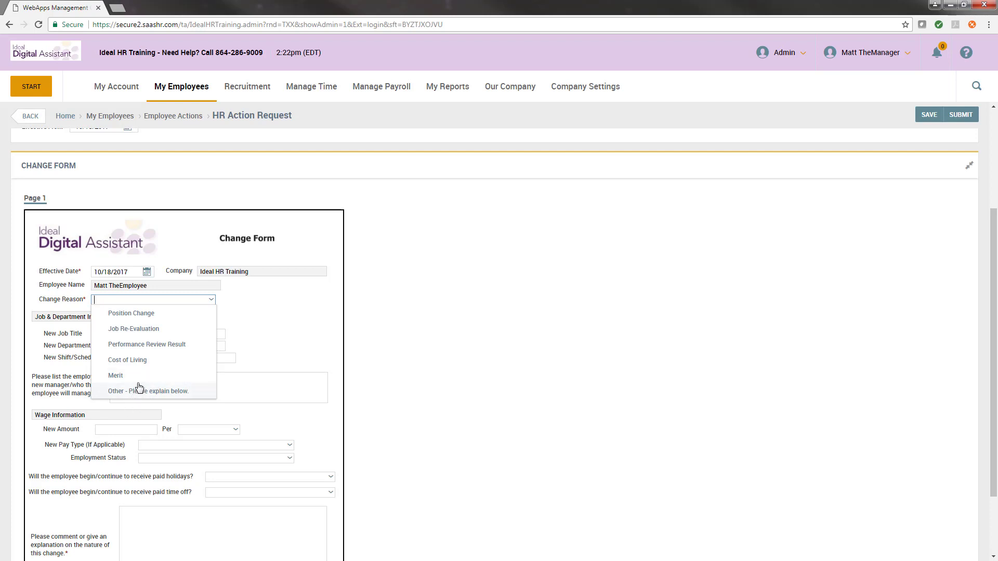
left_click(158, 329)
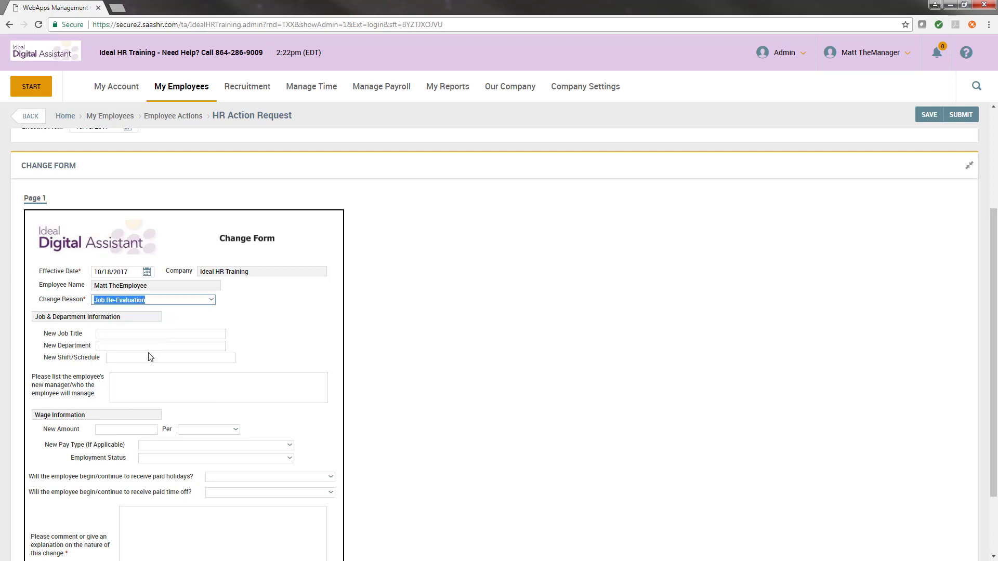
Fill in the job details: title "New Job Title", department "New Department", shift "8 - 5pm Monday - Friday", and manager note "no new managers"
left_click(112, 337)
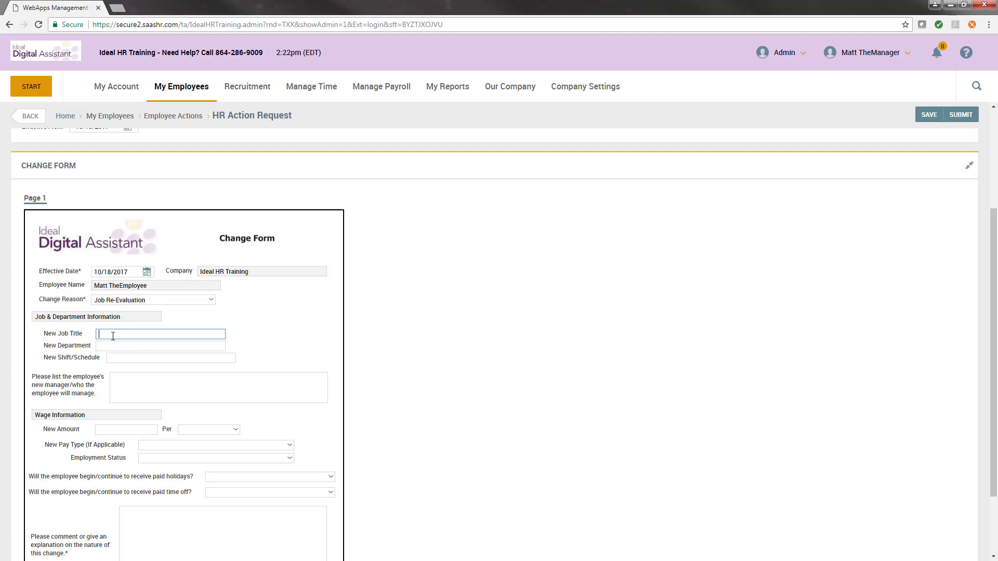
type("New Job TItle")
key("Tab")
type("New Department")
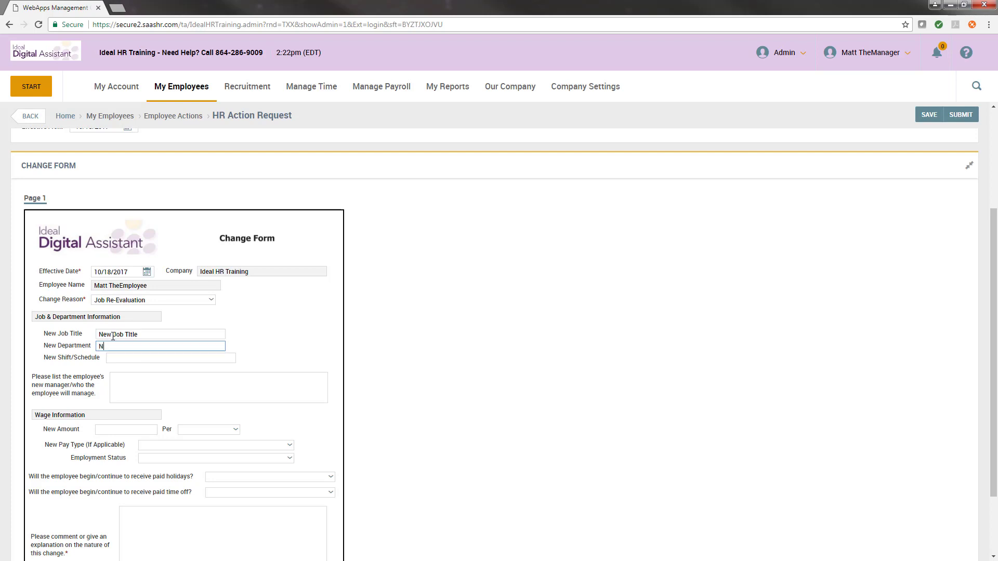
key("Tab")
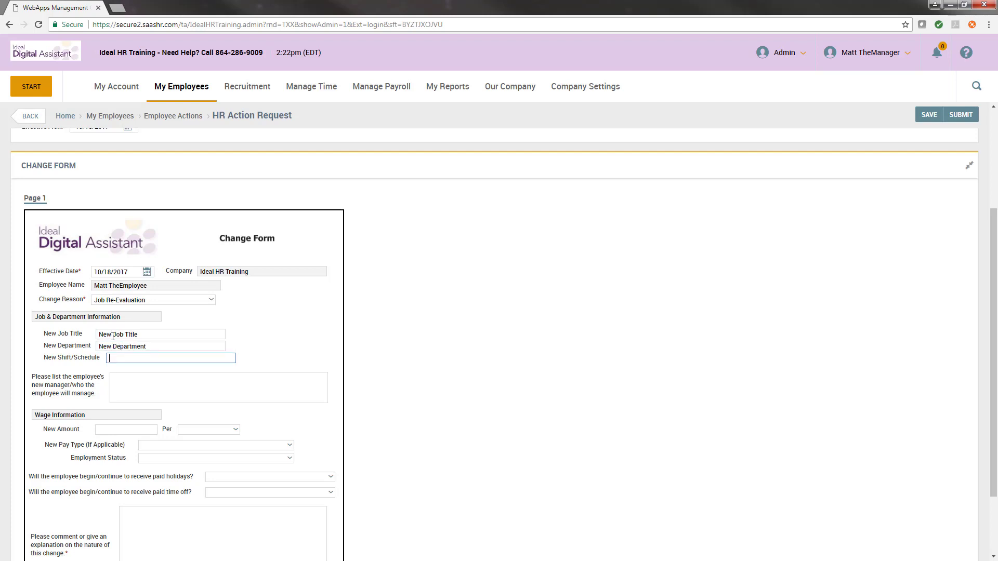
type("8 - 5pm Monday - Friday")
key("Tab")
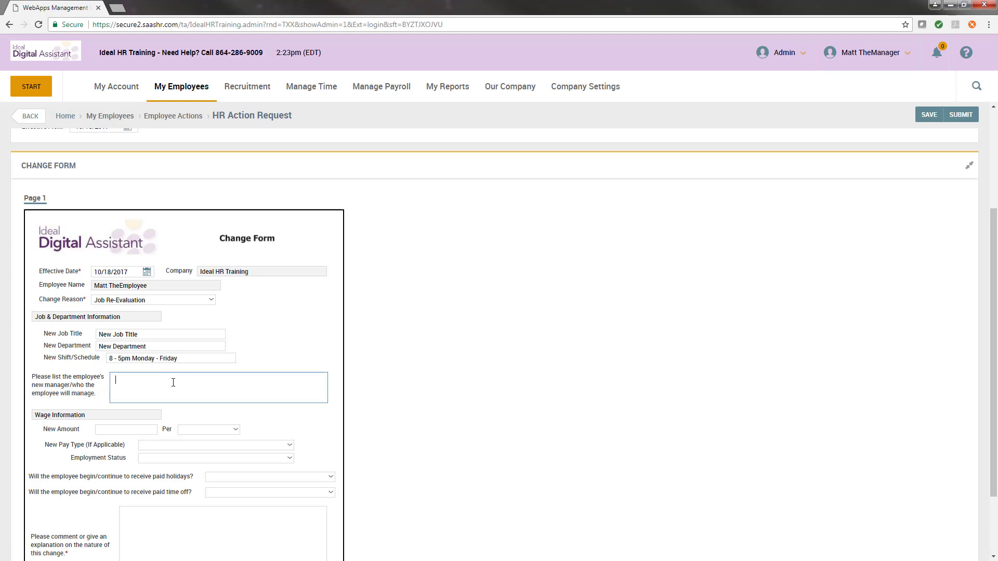
type("no new managers")
Set the new wage amount to 10.00 per Hour
scroll(182, 358, "down", 2)
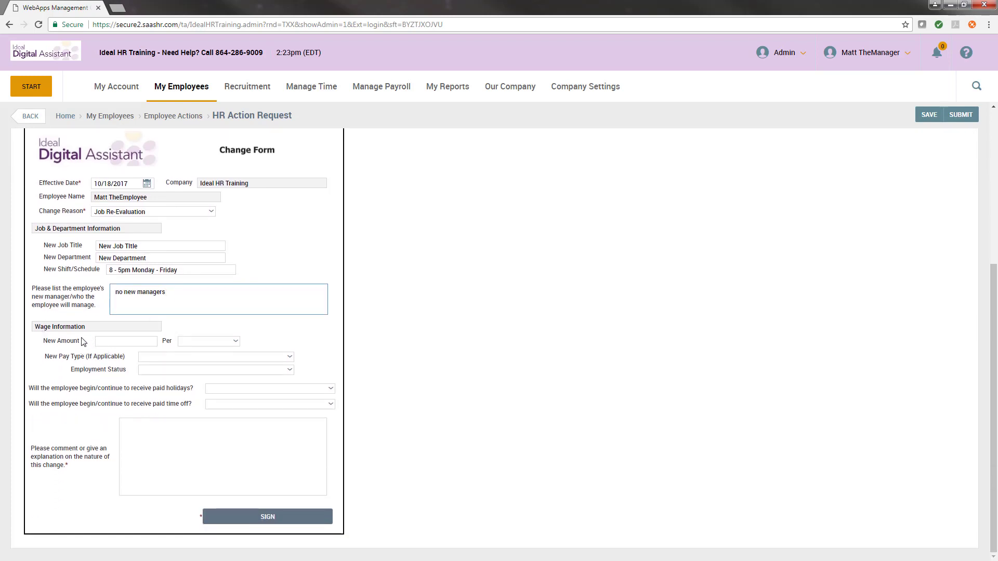
left_click(106, 343)
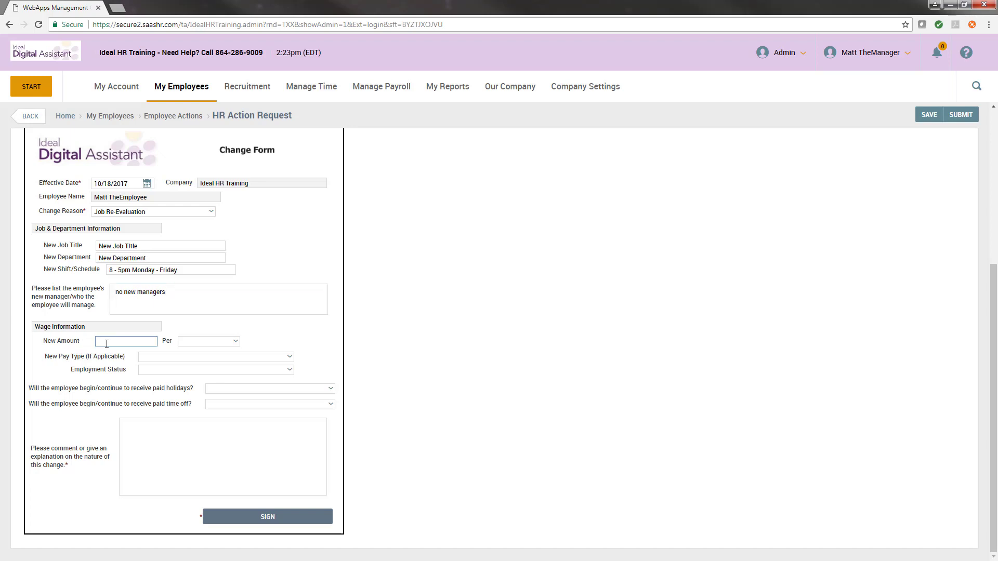
type("10.00")
left_click(201, 341)
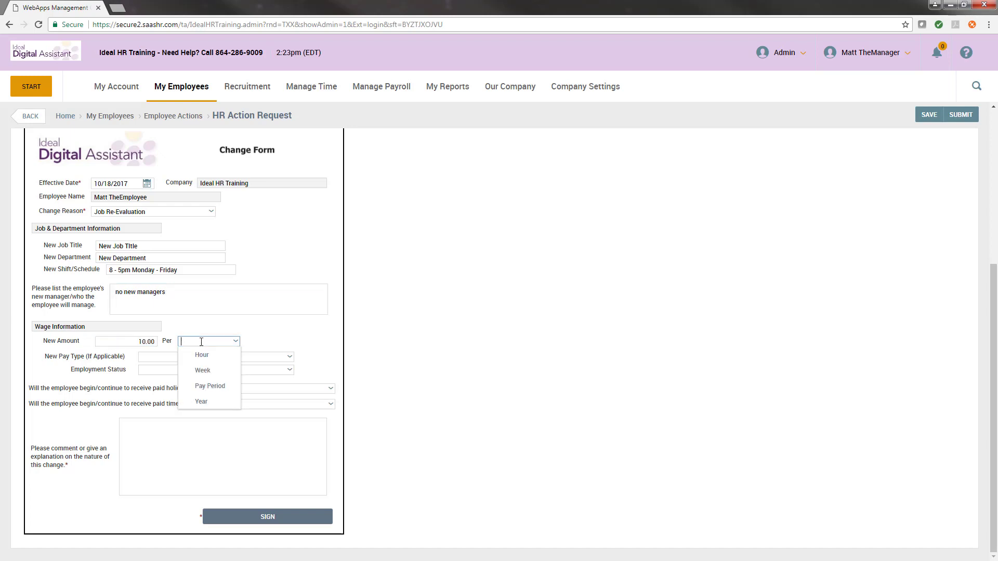
left_click(230, 358)
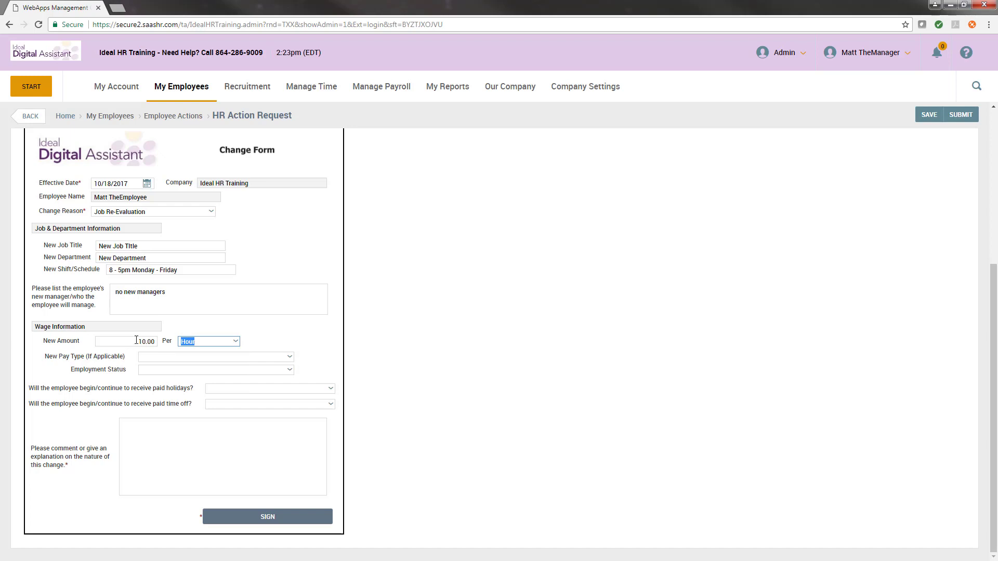
Set the new pay type to Hourly Non-Exempt (Overtime) and the employment status to No Change in Status
left_click(272, 356)
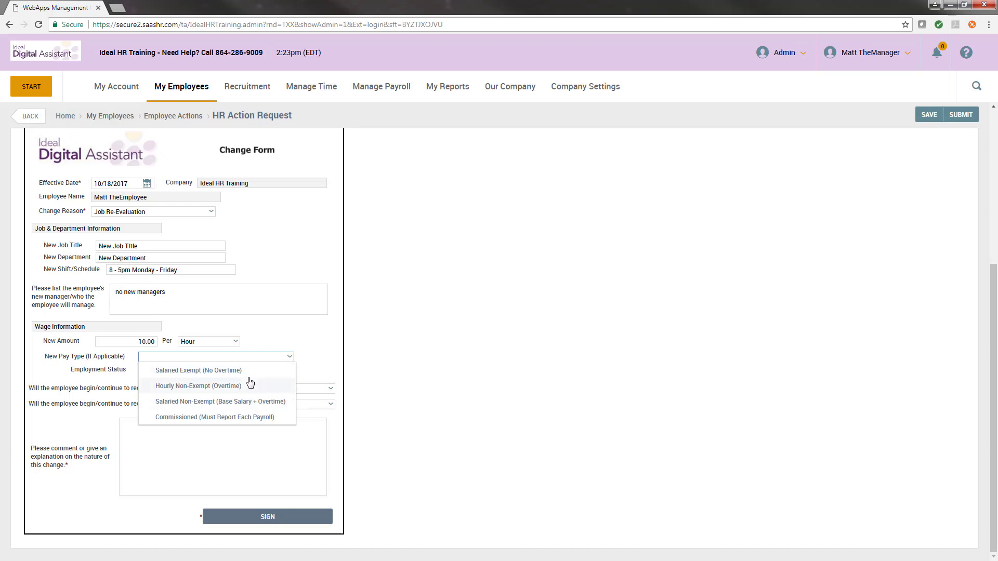
left_click(208, 385)
left_click(184, 370)
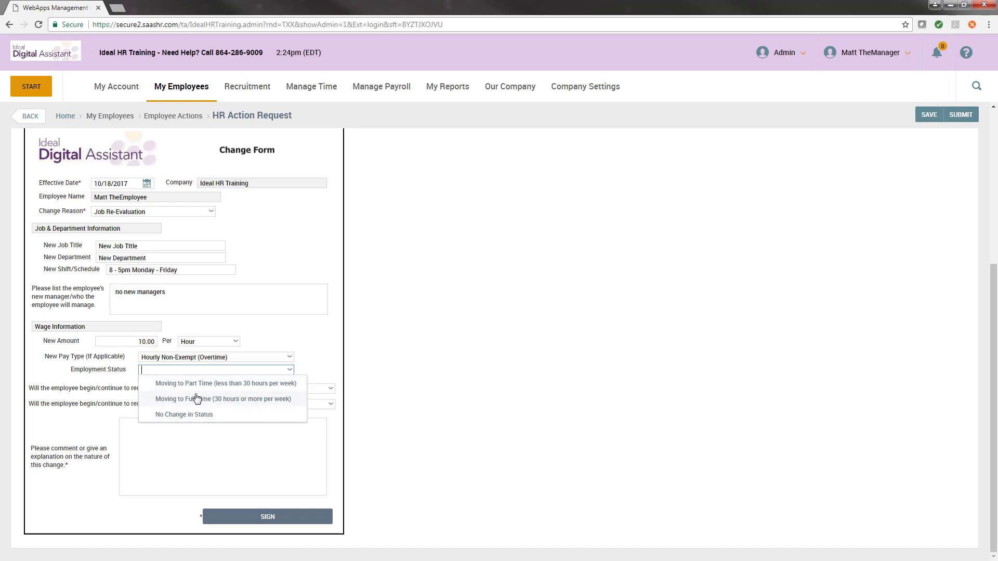
left_click(171, 416)
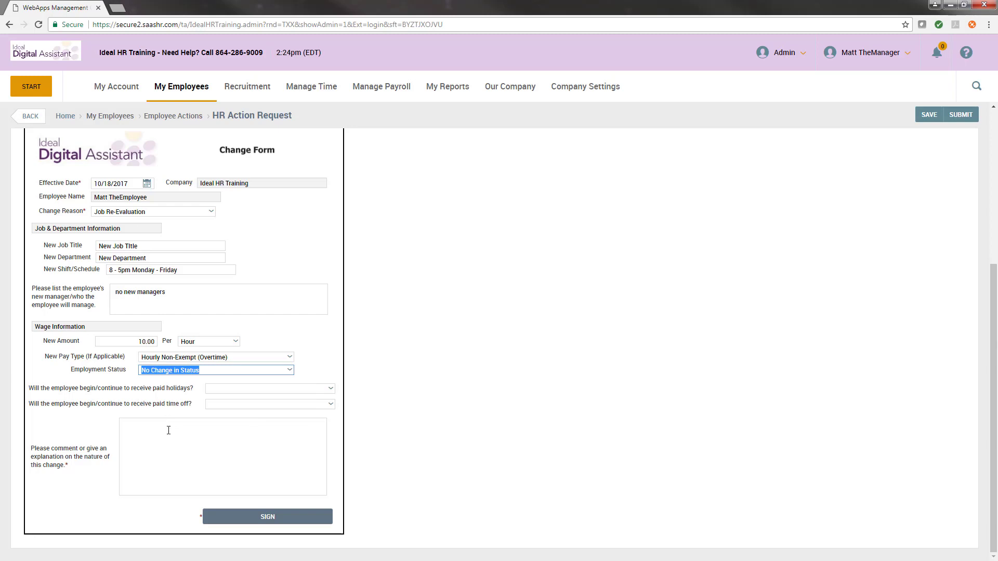
Answer the paid holidays question with "Yes, begin receiving holidays." and the paid time off question with "Yes, begin receiving paid time off."
scroll(218, 338, "up", 1)
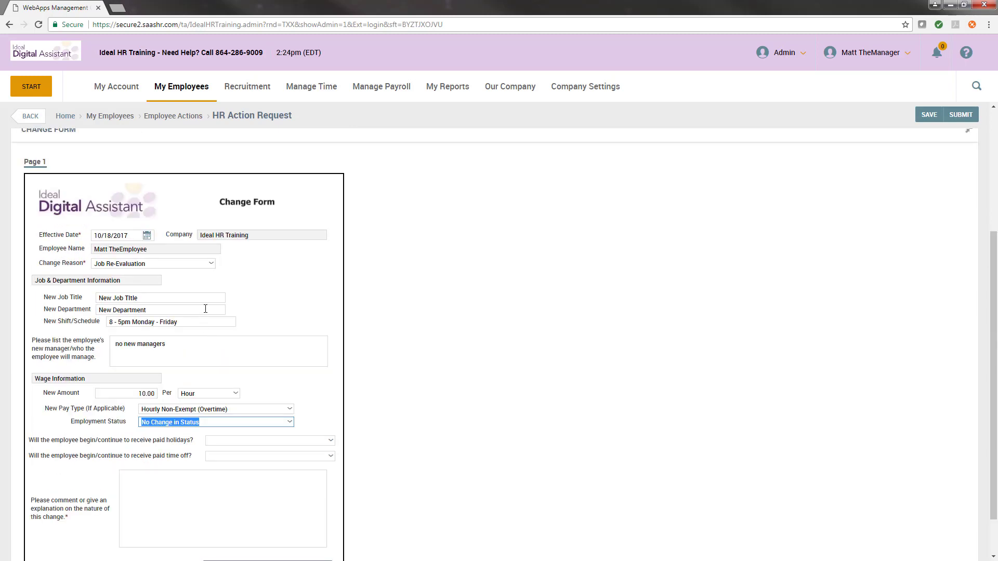
left_click(274, 440)
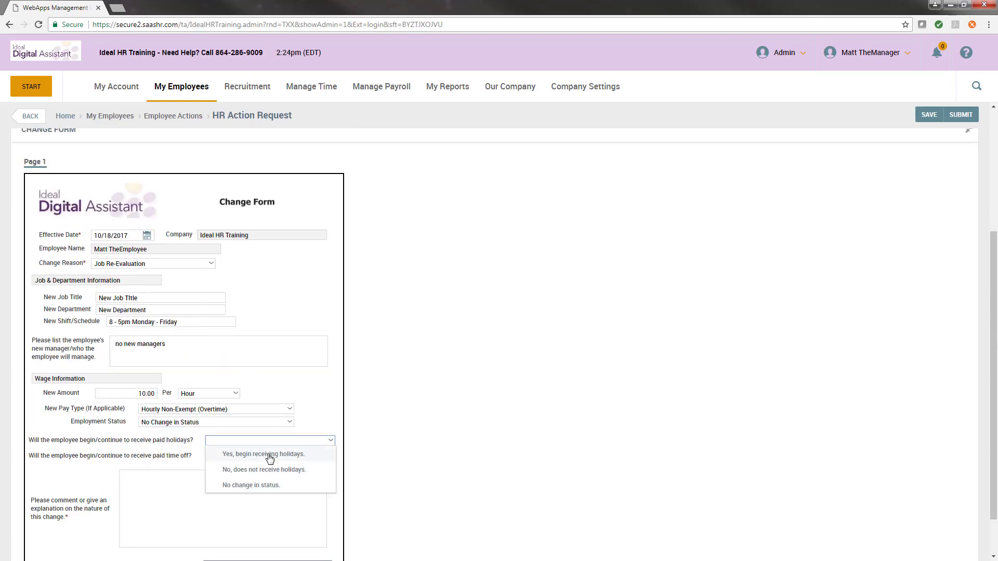
left_click(232, 455)
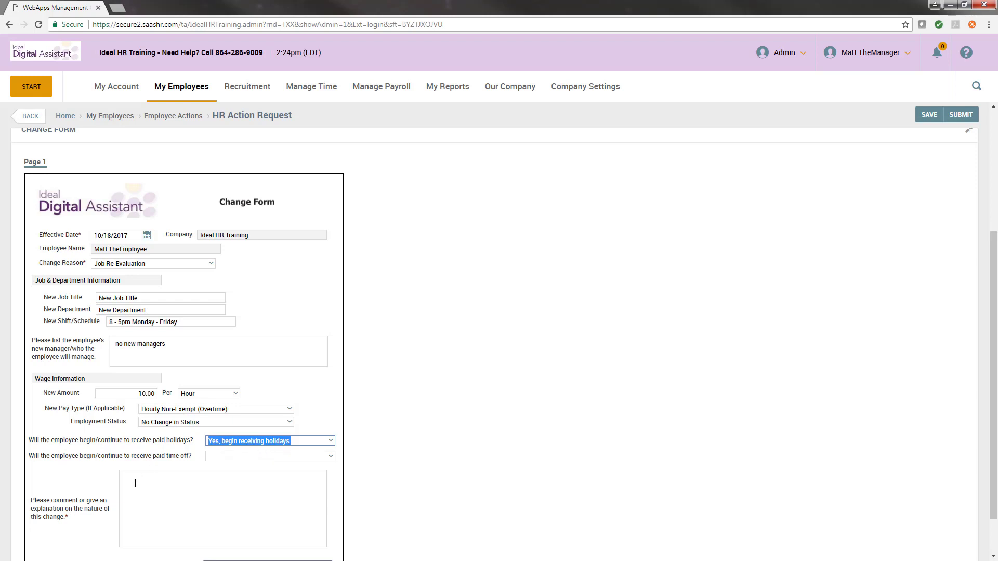
left_click(276, 455)
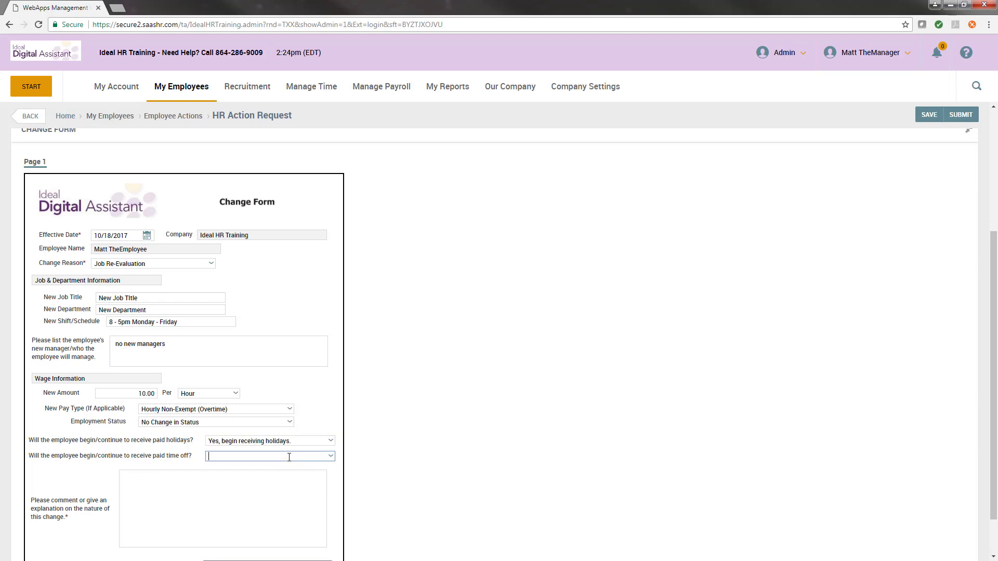
left_click(259, 468)
Enter "More details go here." as the comment explaining the nature of the change
scroll(381, 464, "down", 2)
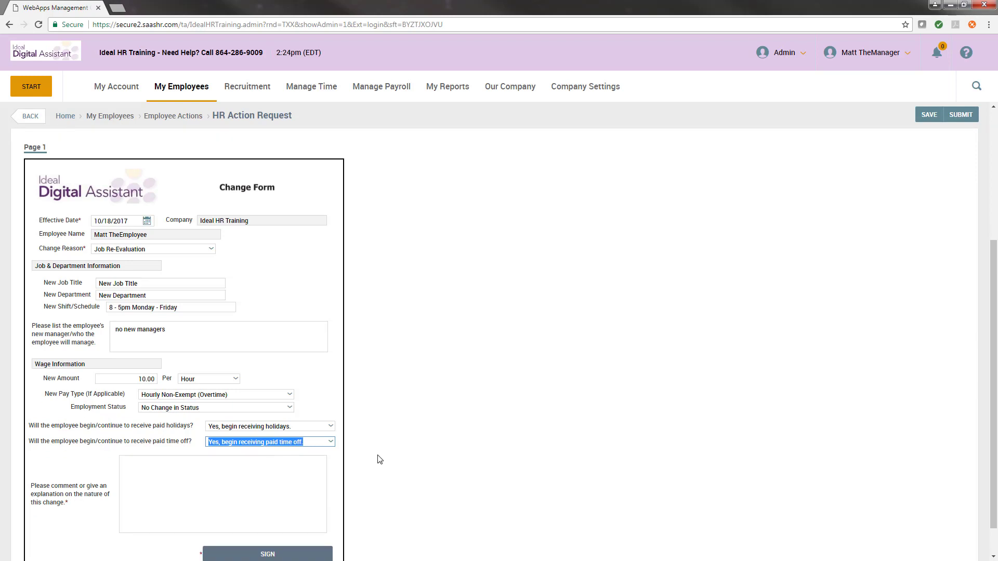
left_click(207, 448)
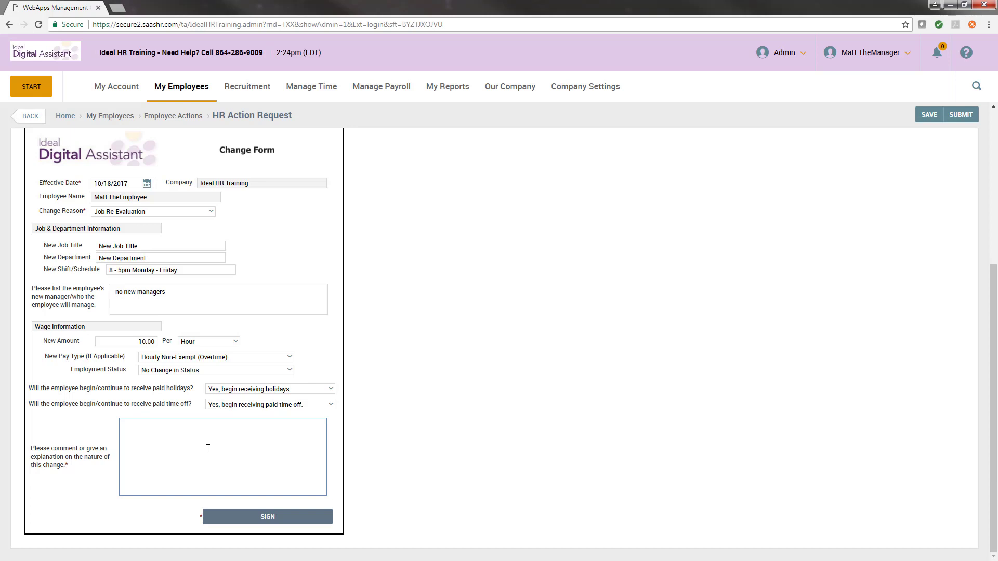
type("More details go here.")
Sign the change form with the account password, agreeing to its terms, and submit the HR action request
left_click(267, 517)
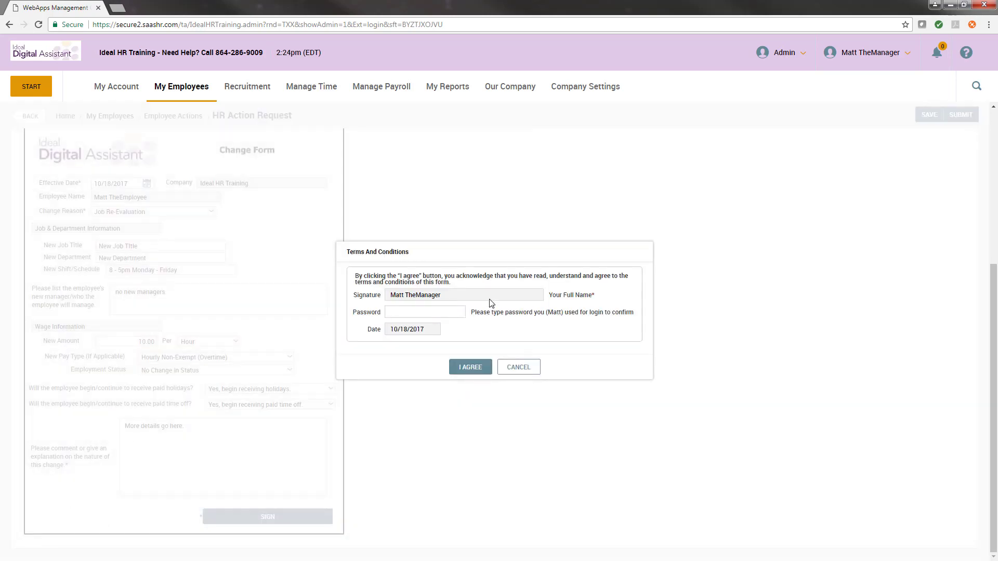
left_click(458, 314)
type("•••••••••")
left_click(467, 367)
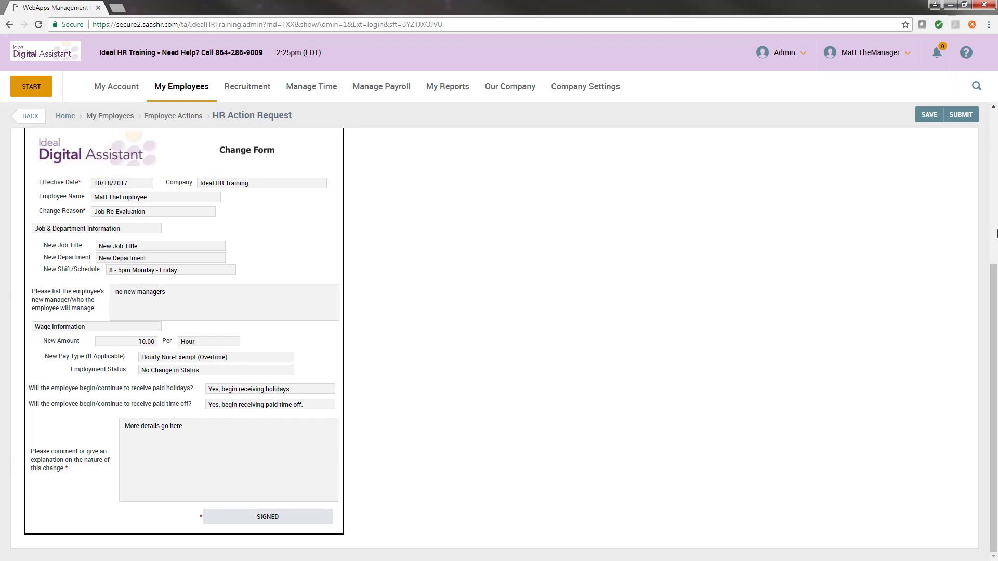
left_click(971, 120)
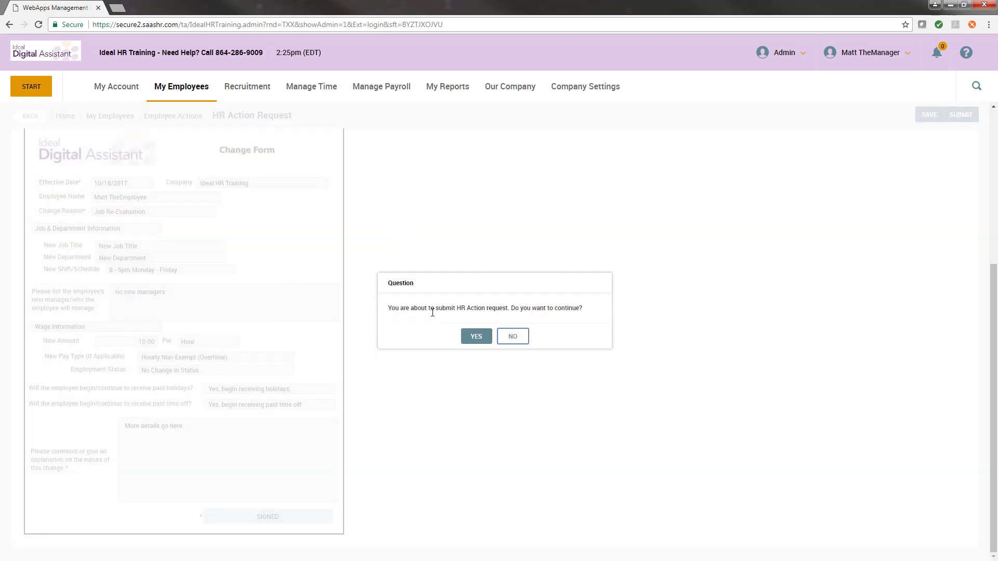
left_click(474, 338)
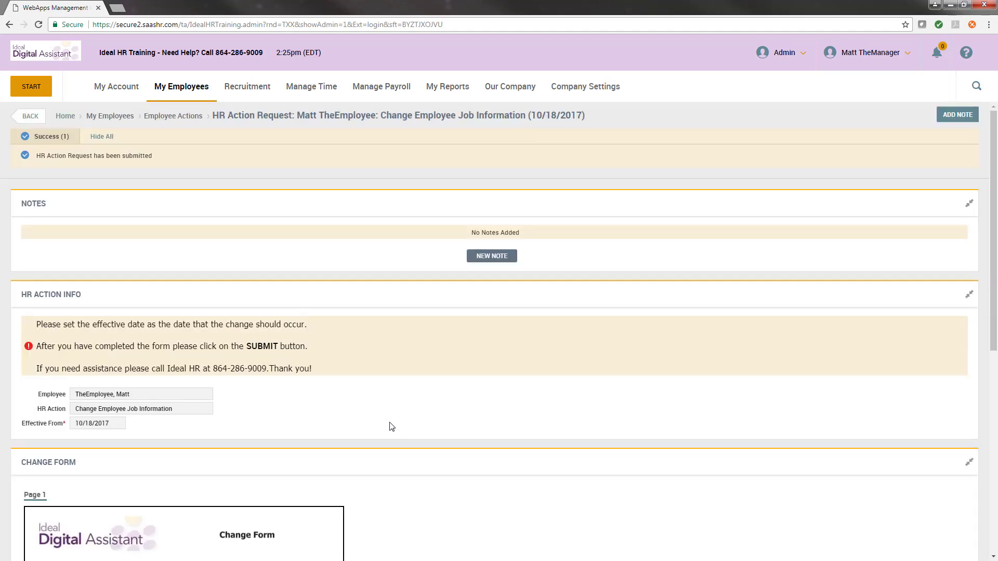